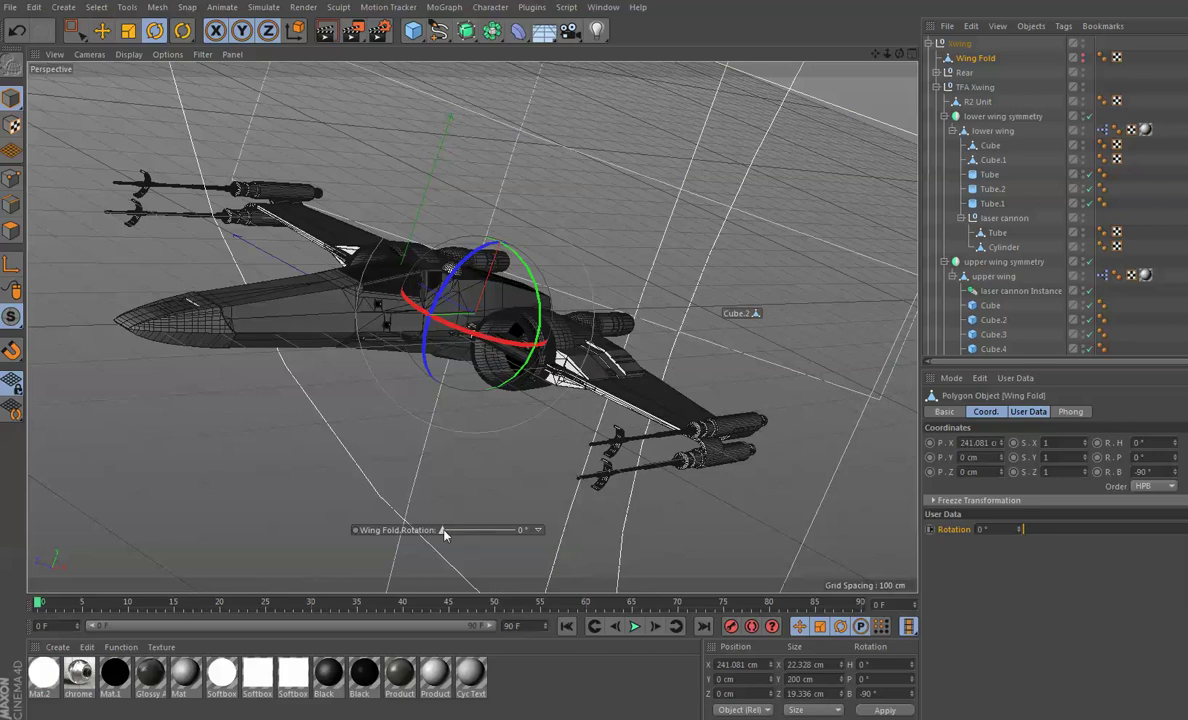
# Step: Test the Wing Fold.Rotation slider, spreading the wings to about 15° and folding them back to 0°
pyautogui.moveTo(444, 531)
pyautogui.mouseDown()
pyautogui.moveTo(522, 535)
pyautogui.moveTo(491, 532)
pyautogui.mouseUp()
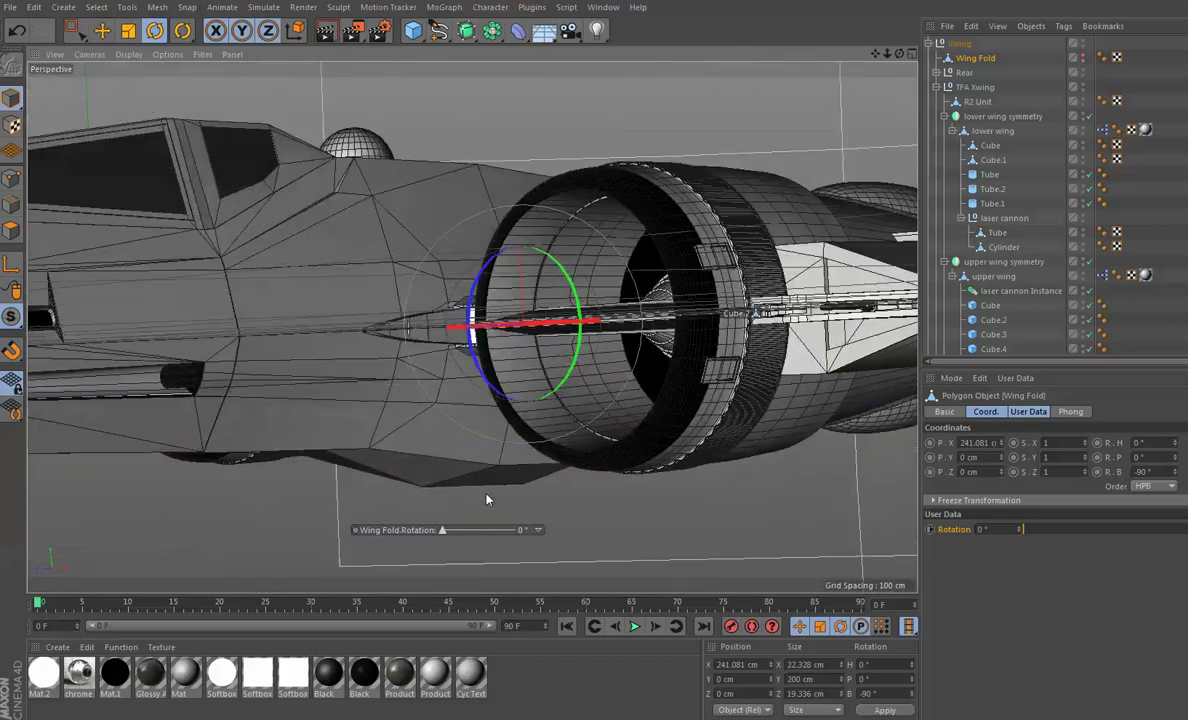
pyautogui.moveTo(437, 531); pyautogui.dragTo(578, 532)
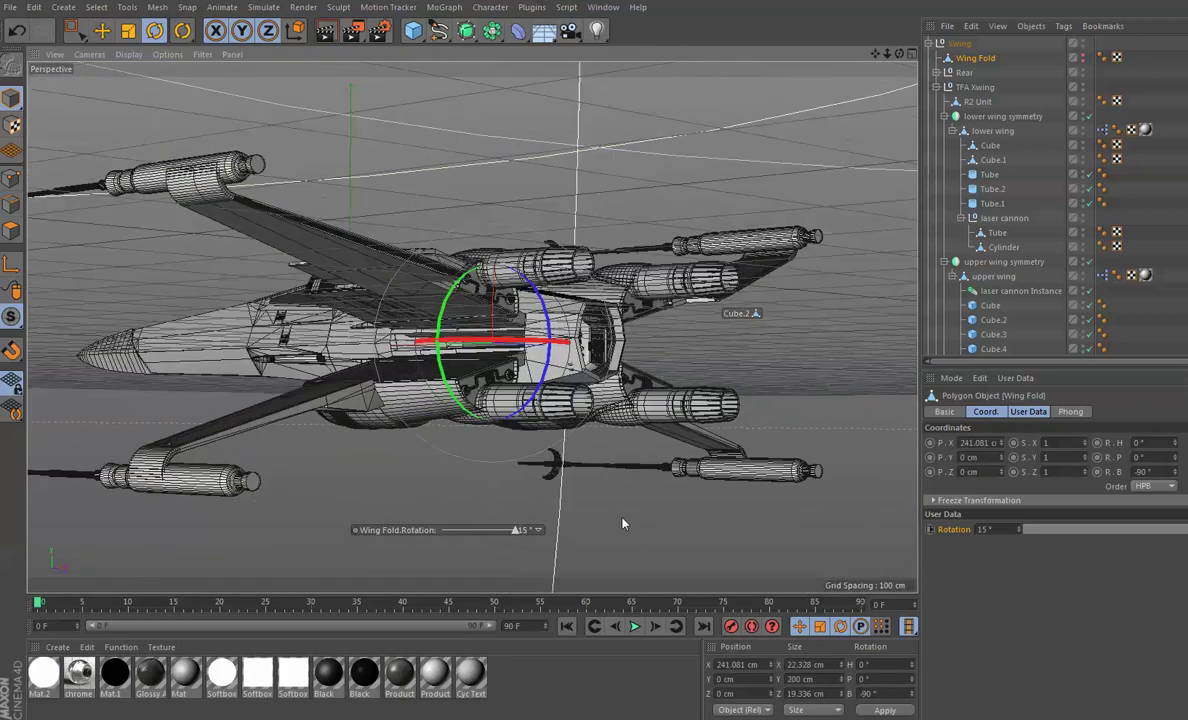
pyautogui.moveTo(516, 533)
pyautogui.mouseDown()
pyautogui.moveTo(409, 533)
pyautogui.moveTo(527, 538)
pyautogui.mouseUp()
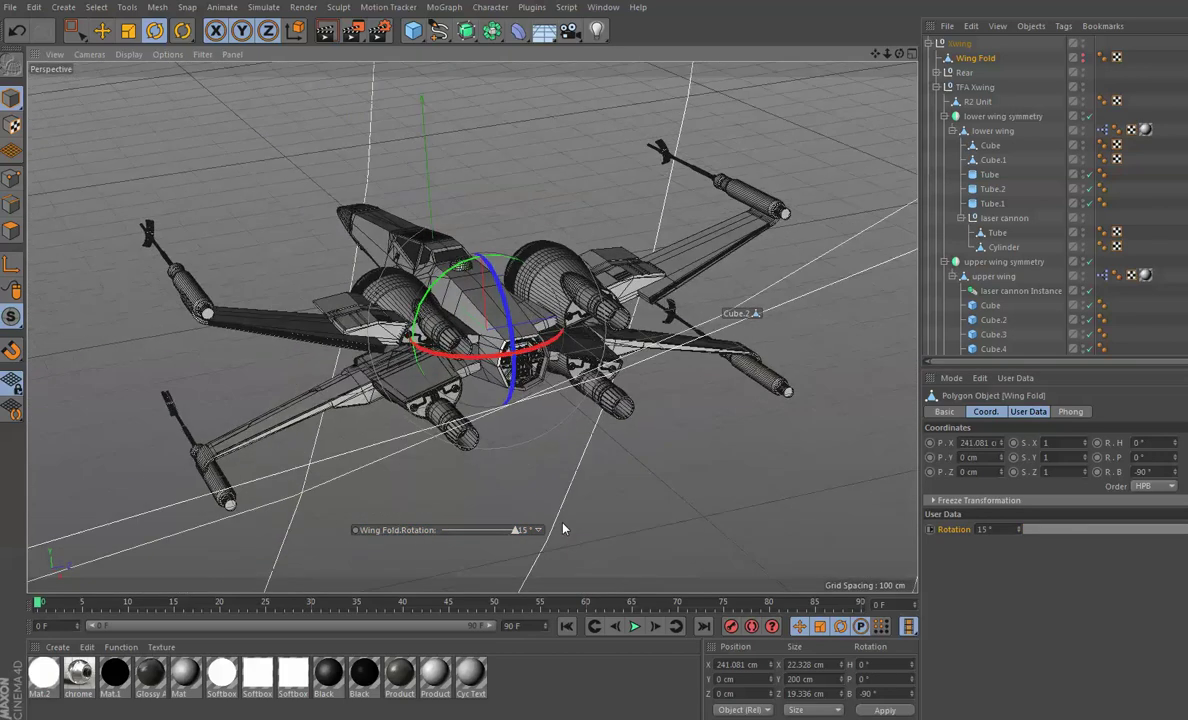
pyautogui.moveTo(510, 537)
pyautogui.mouseDown()
pyautogui.moveTo(433, 540)
pyautogui.moveTo(522, 538)
pyautogui.moveTo(418, 537)
pyautogui.mouseUp()
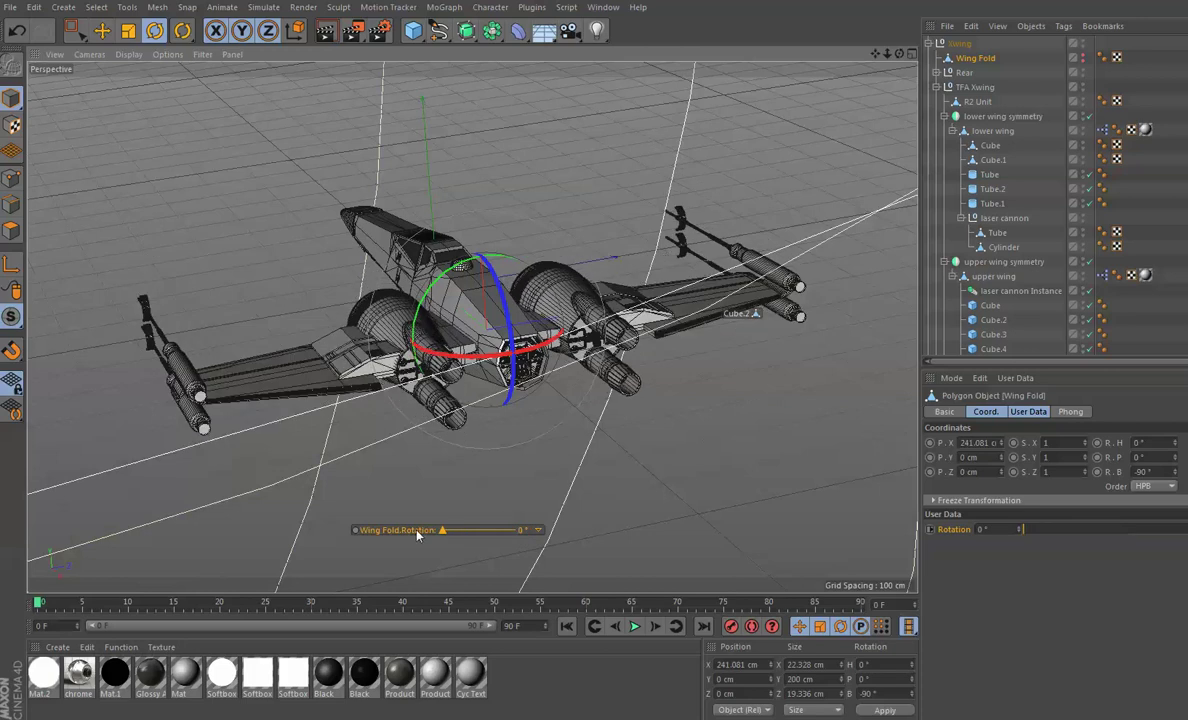
pyautogui.rightClick(360, 535)
pyautogui.press('Escape')
# Step: Key the wings open at 15° on frame 13 and folded back to 0° around frame 80
pyautogui.moveTo(38, 605); pyautogui.dragTo(165, 605)
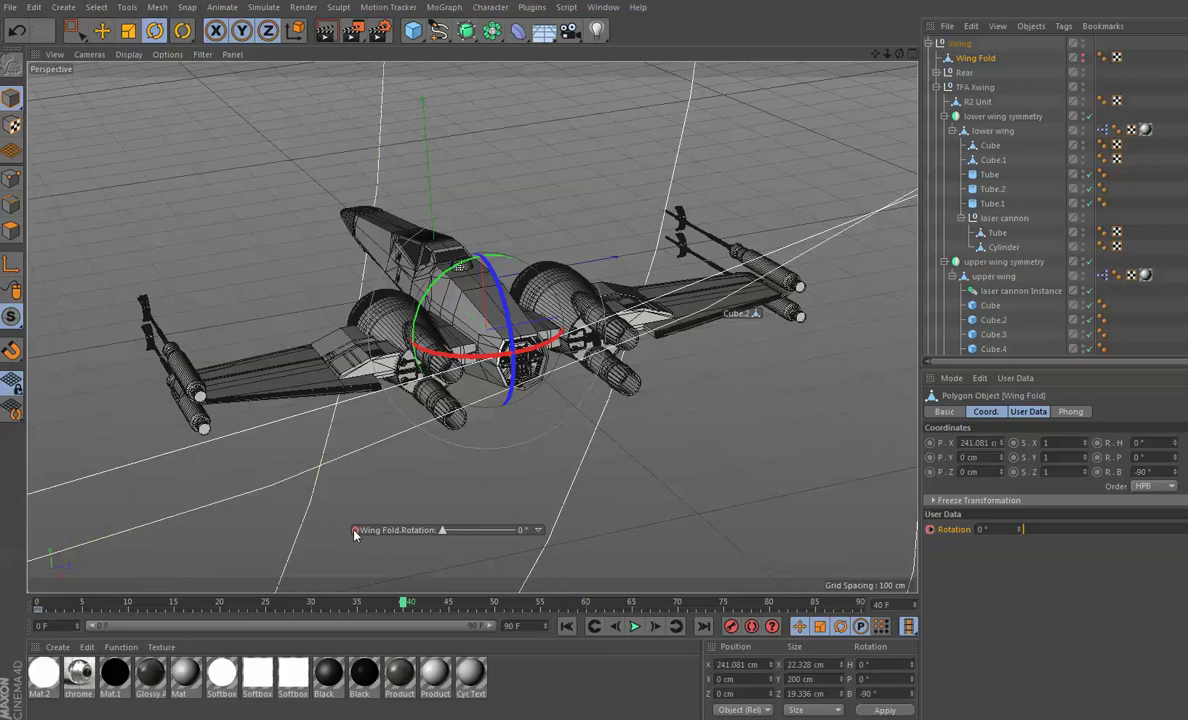
pyautogui.moveTo(443, 533); pyautogui.dragTo(570, 537)
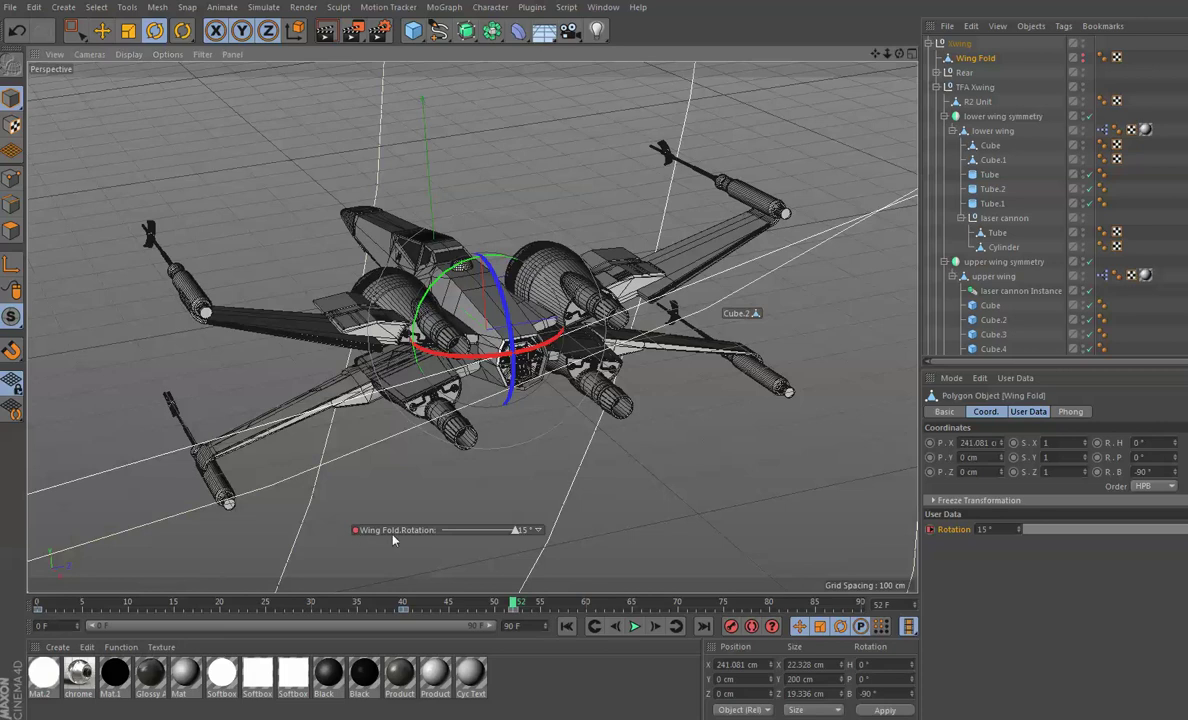
pyautogui.moveTo(515, 605); pyautogui.dragTo(815, 607)
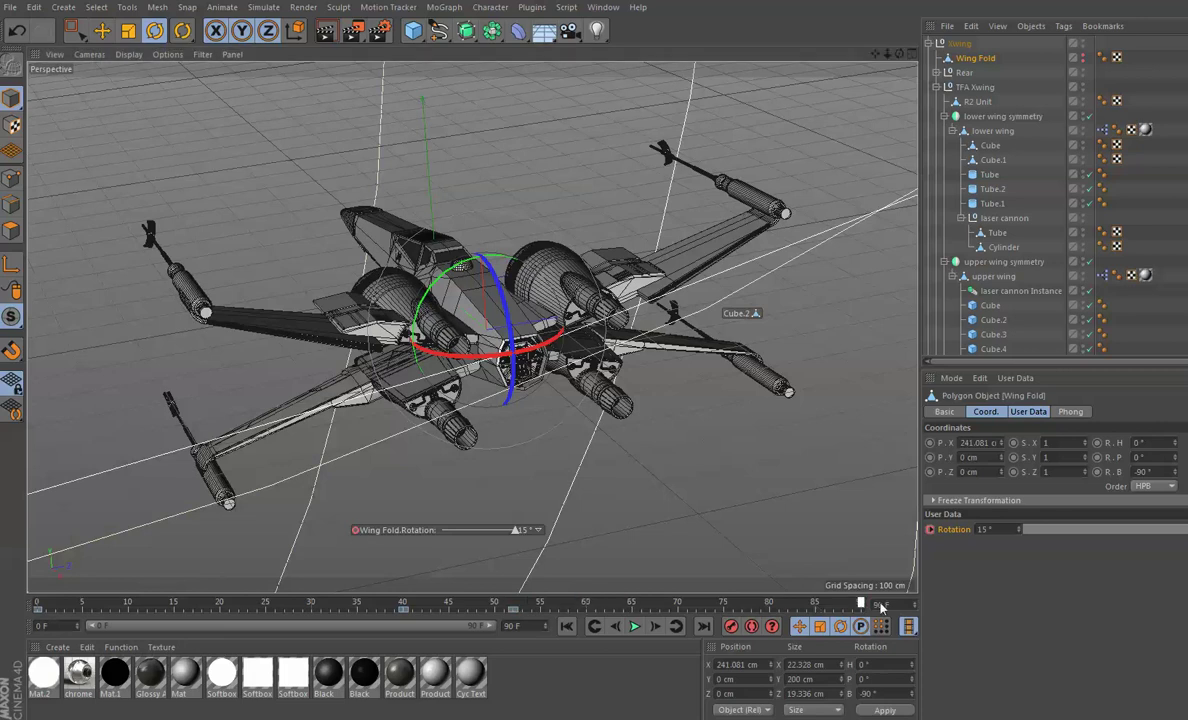
pyautogui.moveTo(517, 534); pyautogui.dragTo(354, 536)
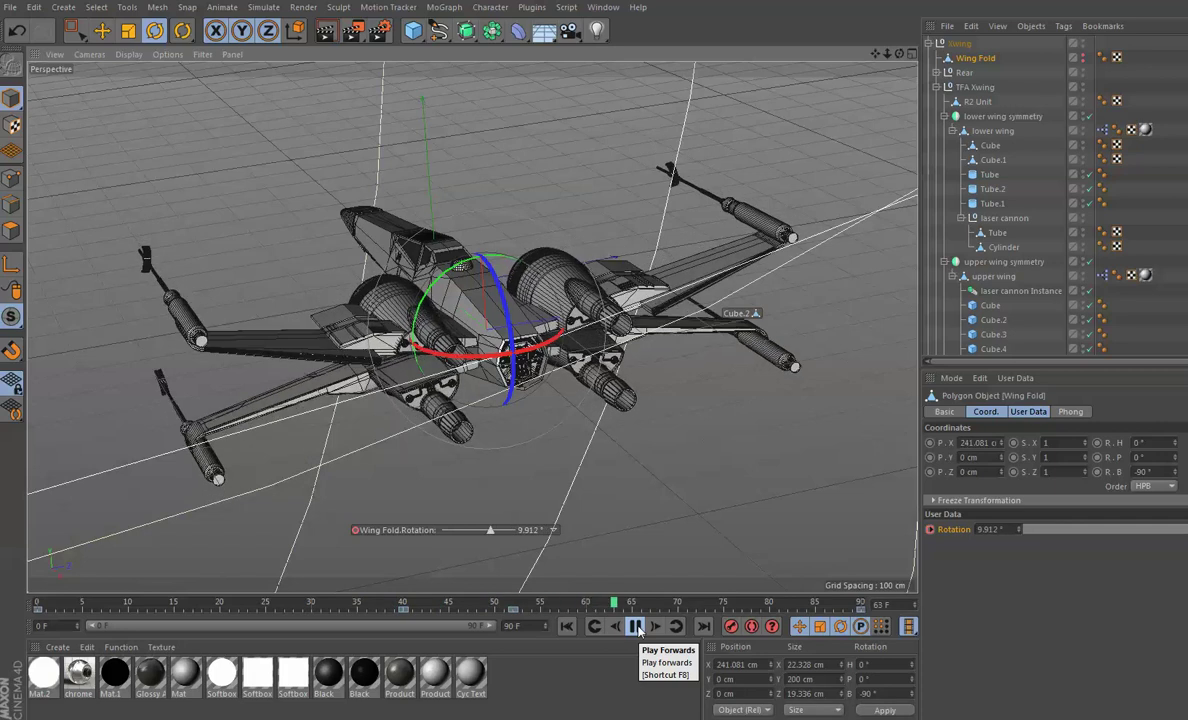
# Step: Stop playback and shift the 15° wing-fold key later to frame 65
pyautogui.click(637, 627)
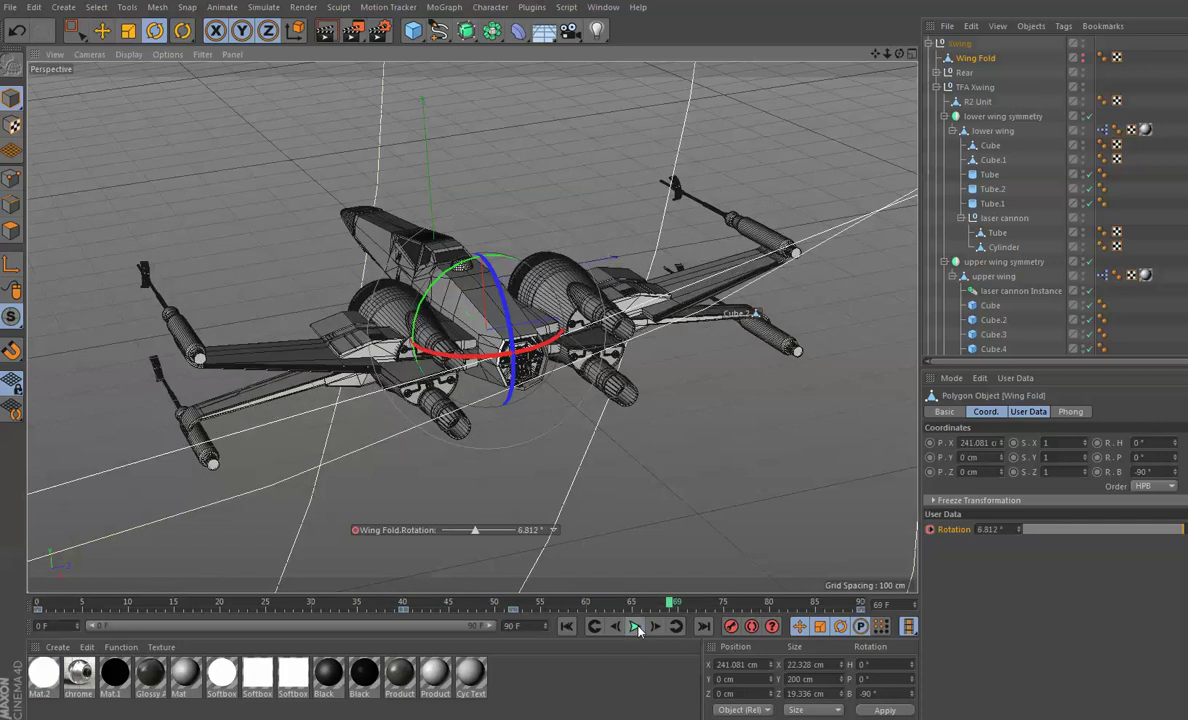
pyautogui.click(37, 612)
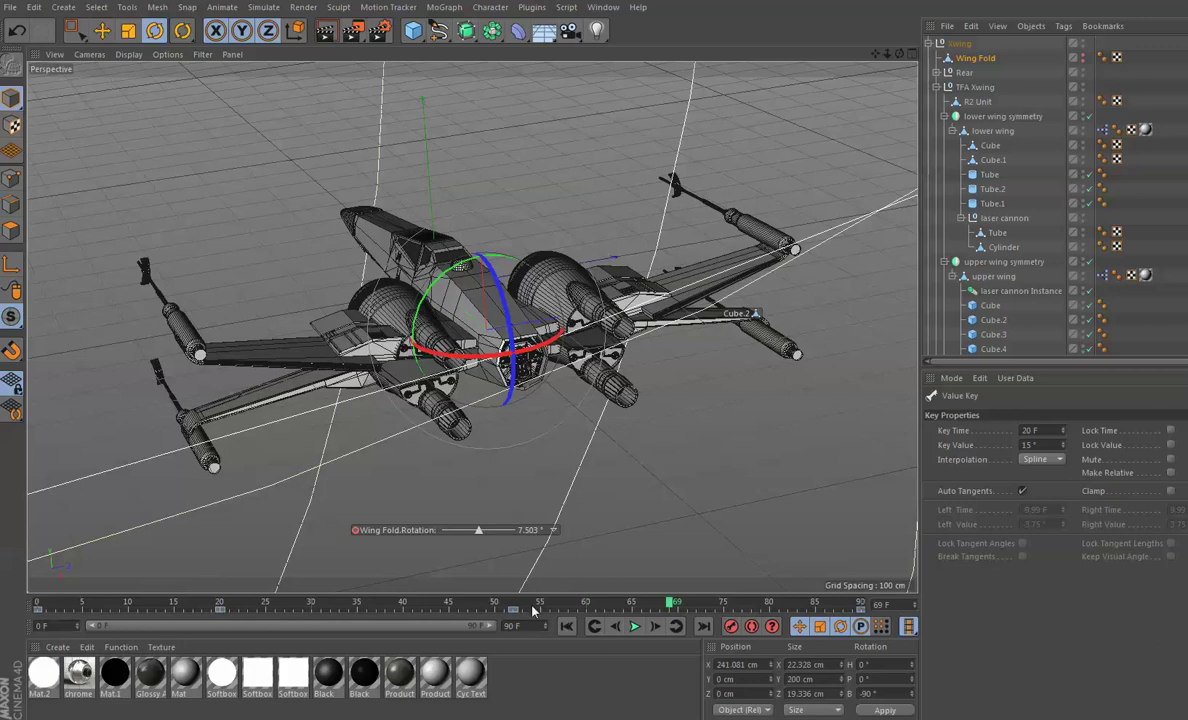
pyautogui.moveTo(617, 620); pyautogui.dragTo(640, 620)
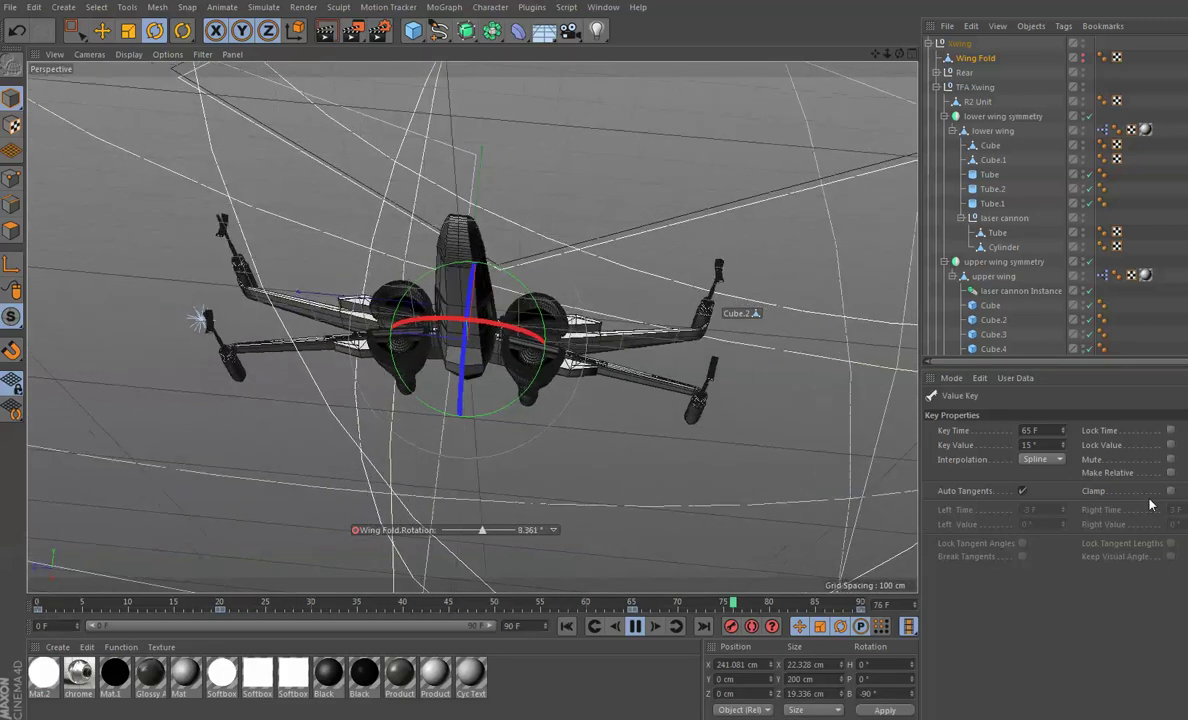
# Step: Deselect Wing Fold and set the viewport to Constant Shading, then Gouraud Shading
pyautogui.click(1173, 250)
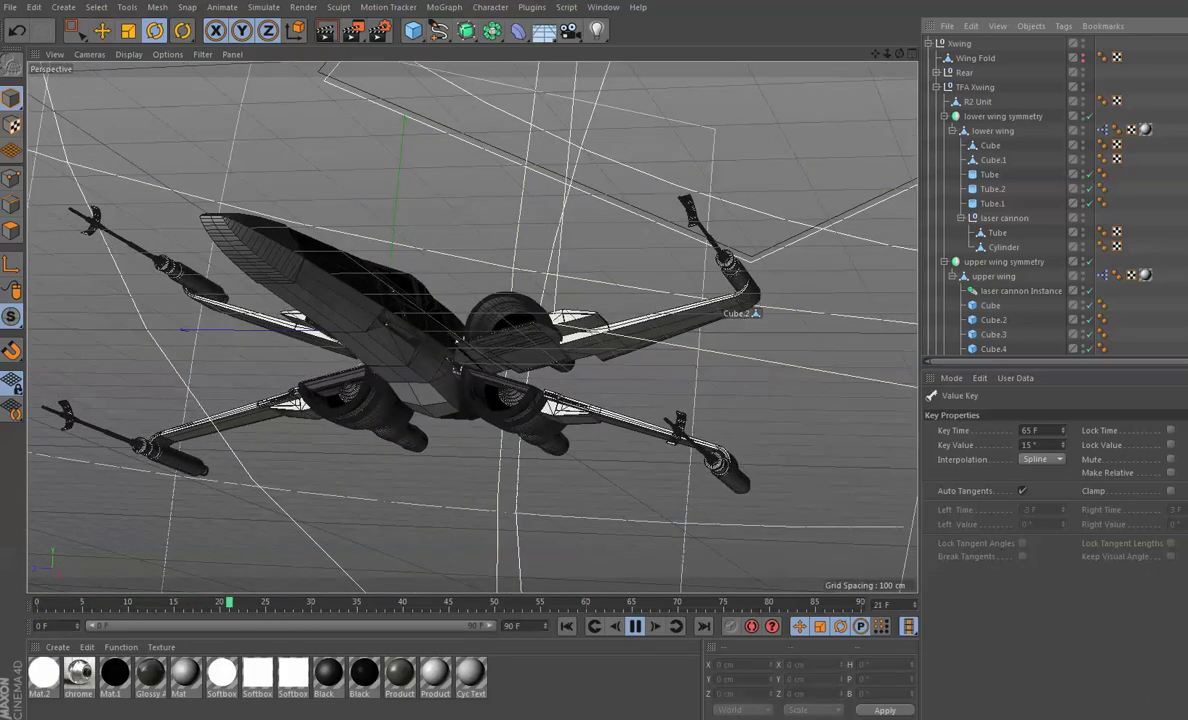
pyautogui.click(134, 54)
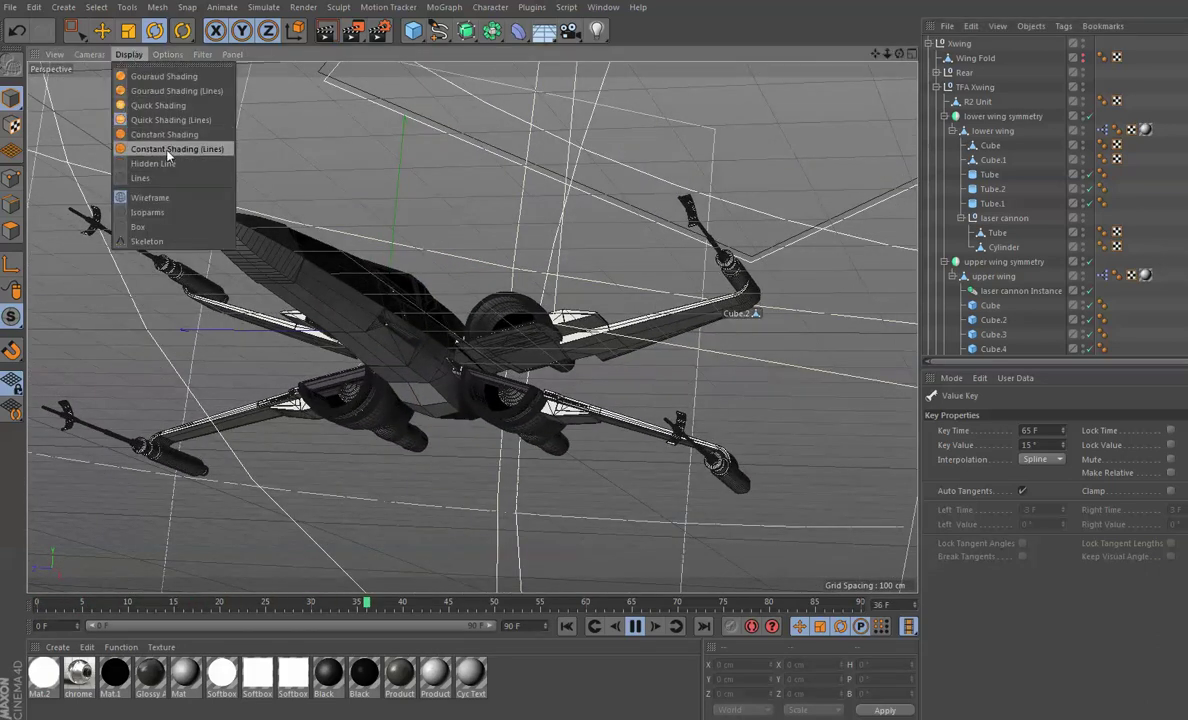
pyautogui.click(165, 134)
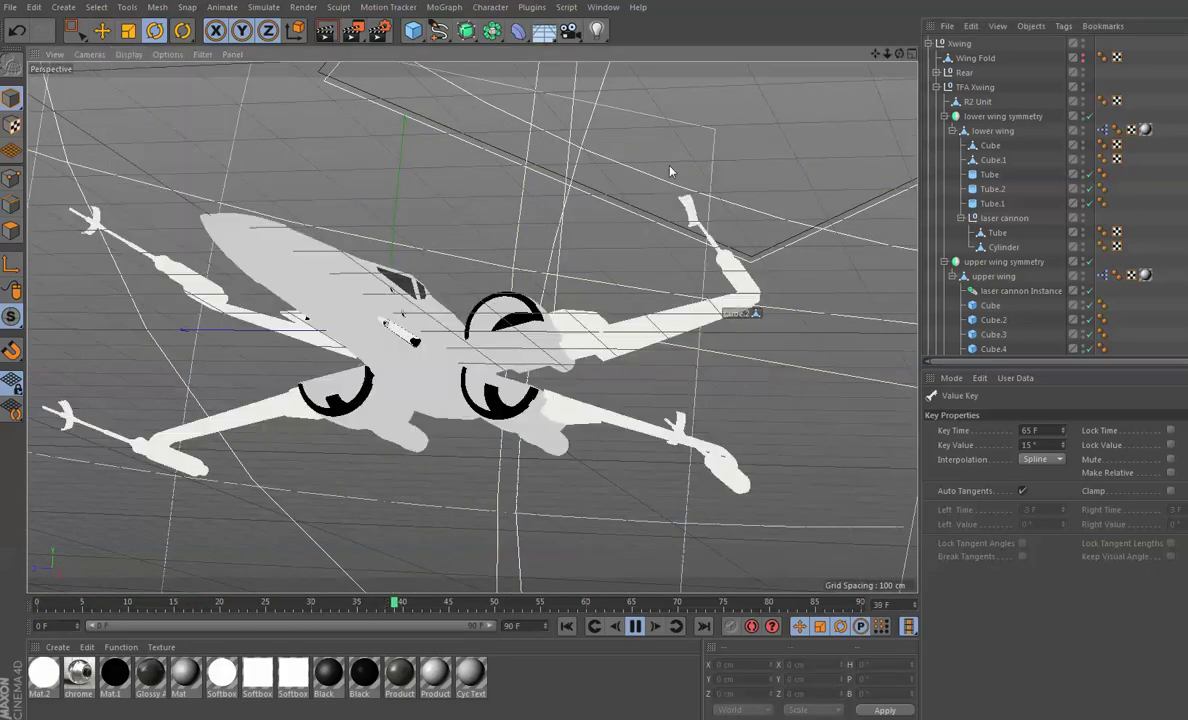
pyautogui.click(143, 55)
pyautogui.click(142, 78)
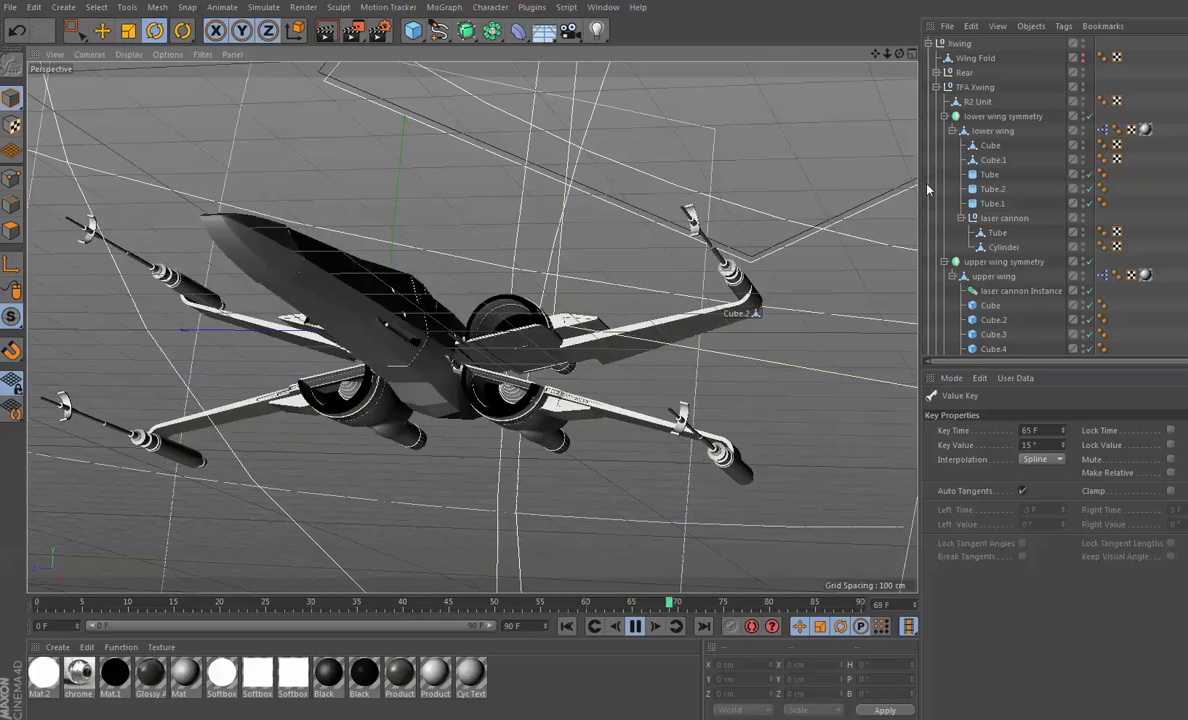